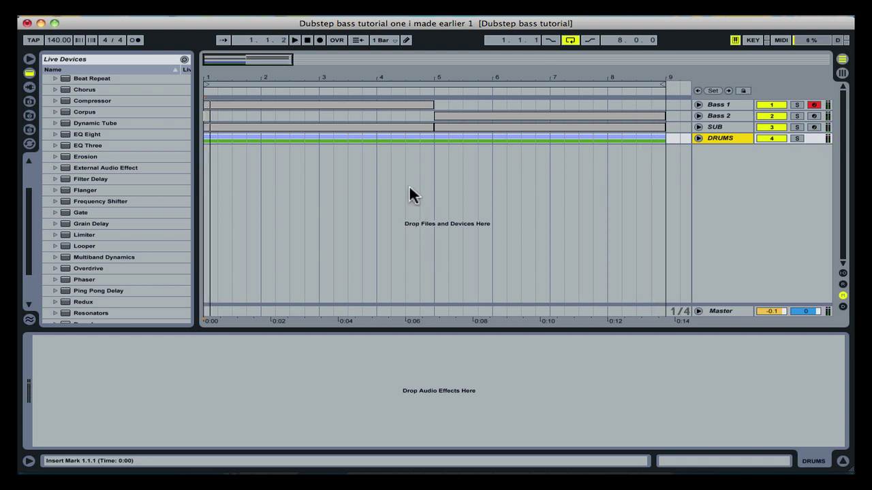
# - Select the Bass 1 clip in the 'Dubstep bass tutorial one i made earlier 1' set
pyautogui.click(379, 107)
# - Show the Bass 1 clip's notes, solo Bass 1 and play it
pyautogui.click(379, 112)
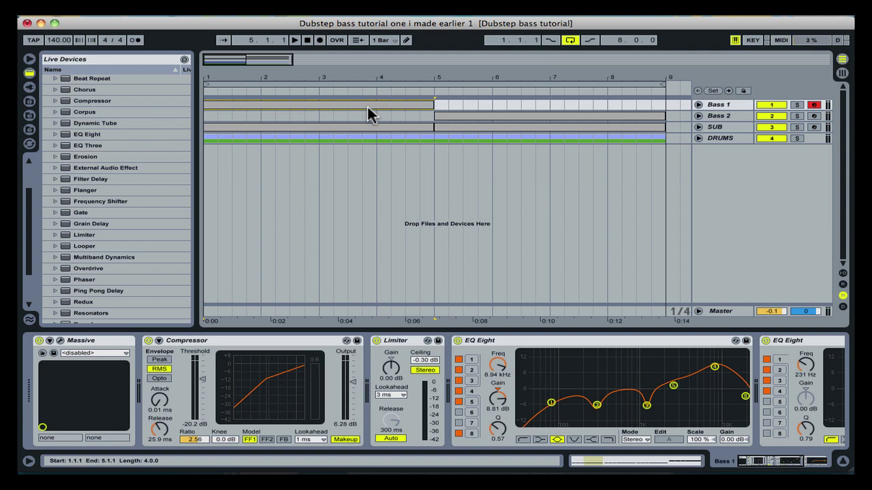
pyautogui.click(365, 127)
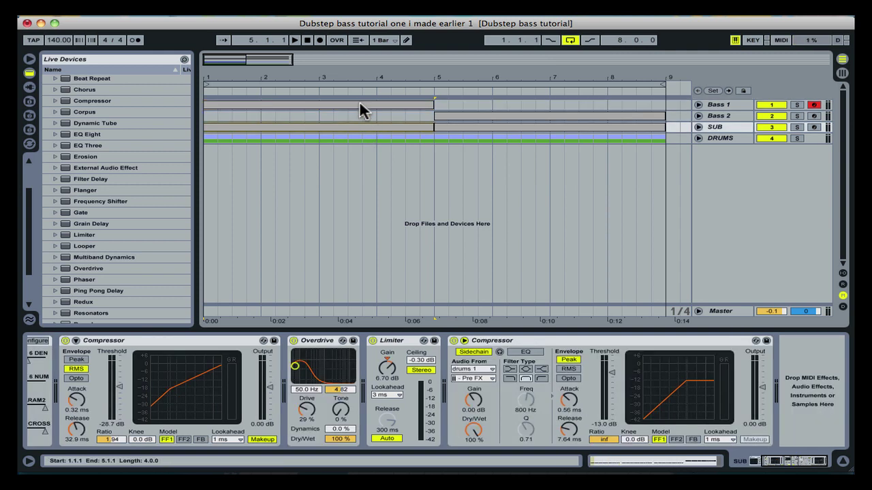
pyautogui.doubleClick(359, 104)
pyautogui.click(358, 126)
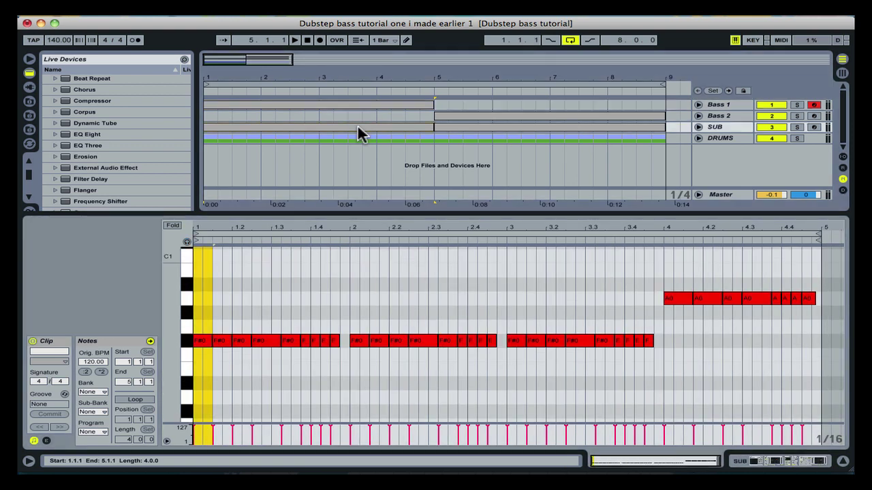
pyautogui.click(355, 101)
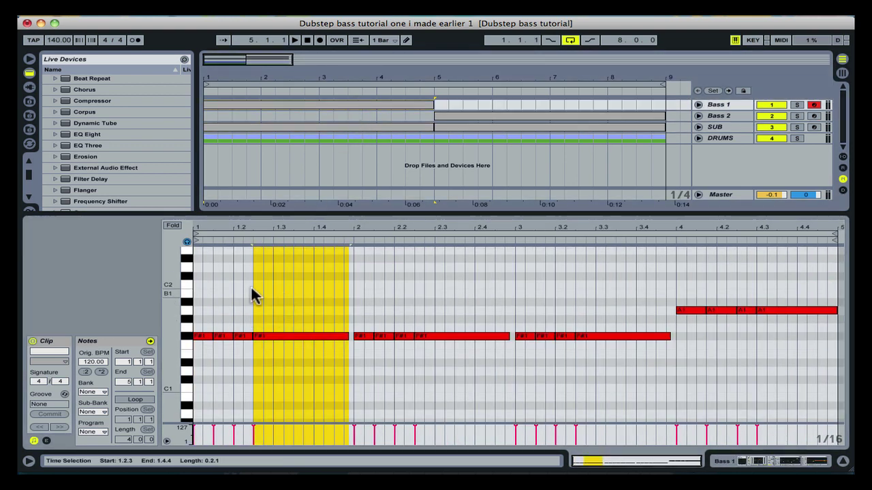
pyautogui.click(798, 107)
pyautogui.press('space')
pyautogui.press('space')
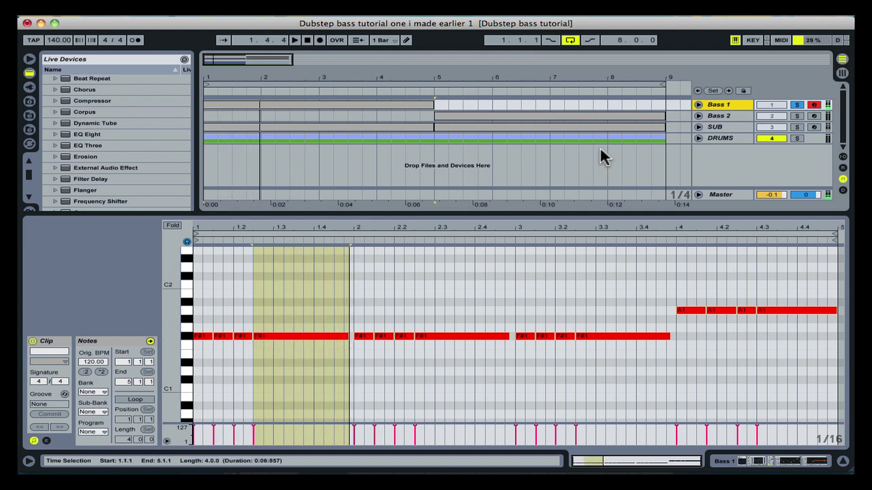
# - Solo the SUB track and play its clip
pyautogui.click(797, 128)
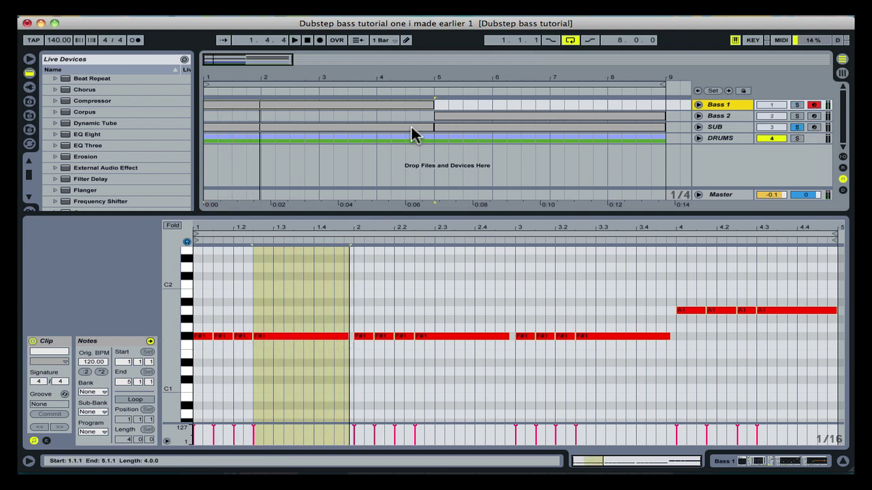
pyautogui.click(406, 126)
pyautogui.press('space')
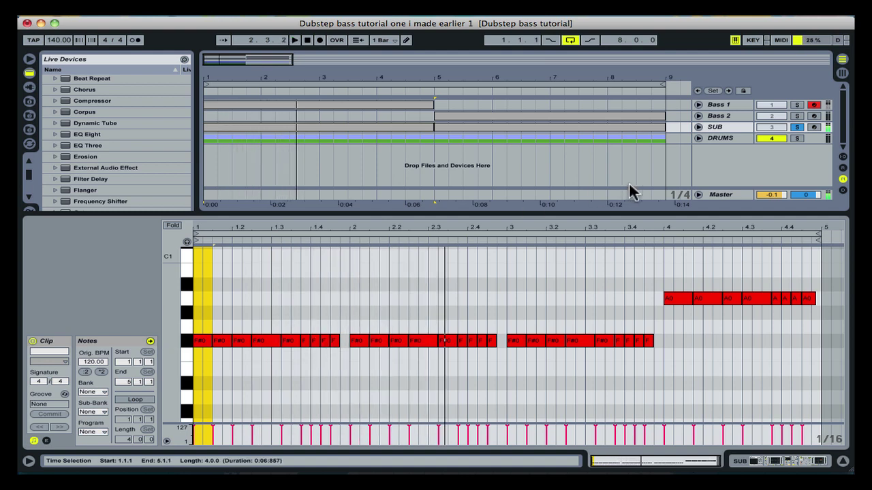
# - Solo Bass 2 and play its F#2 and A2 clip from bar 5
pyautogui.click(412, 104)
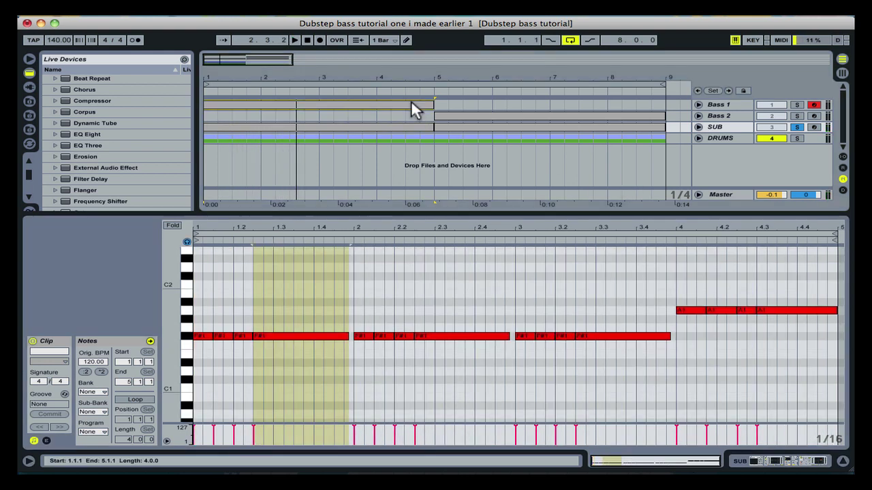
pyautogui.click(461, 114)
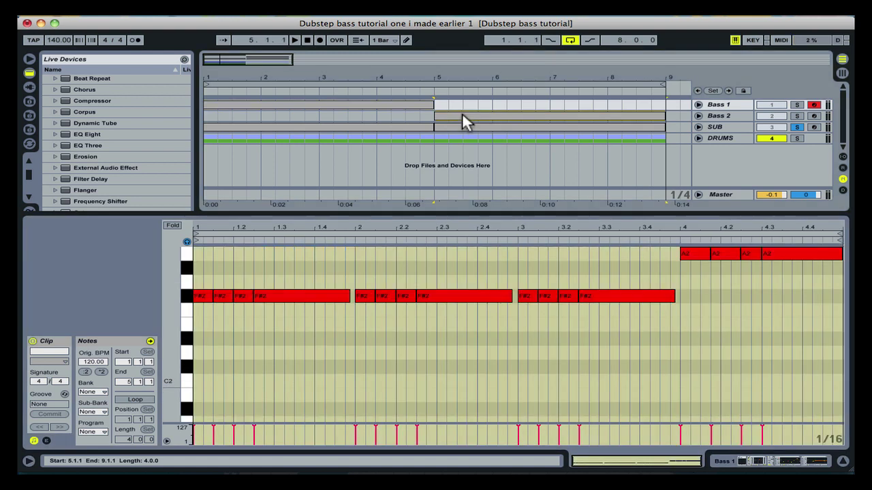
pyautogui.click(796, 117)
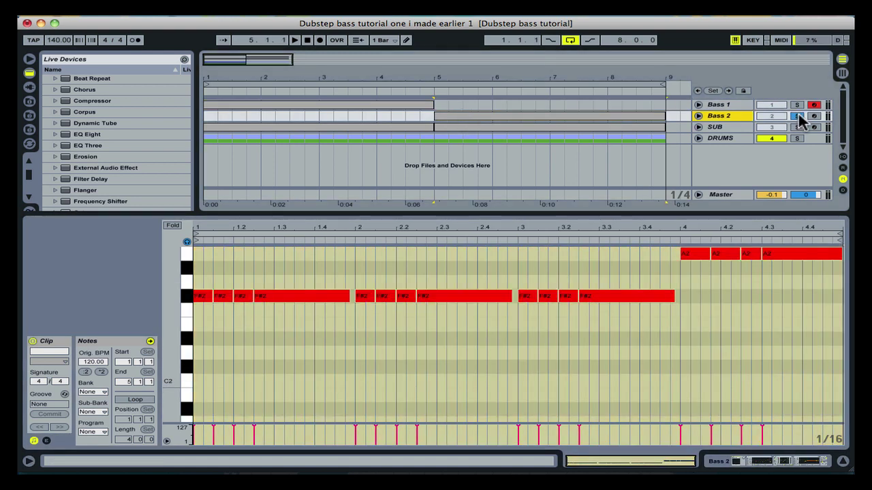
pyautogui.press('space')
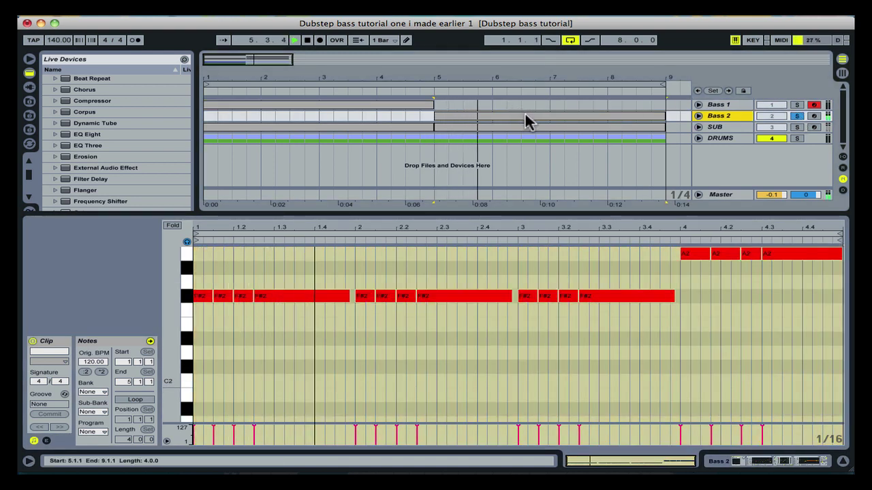
pyautogui.click(529, 118)
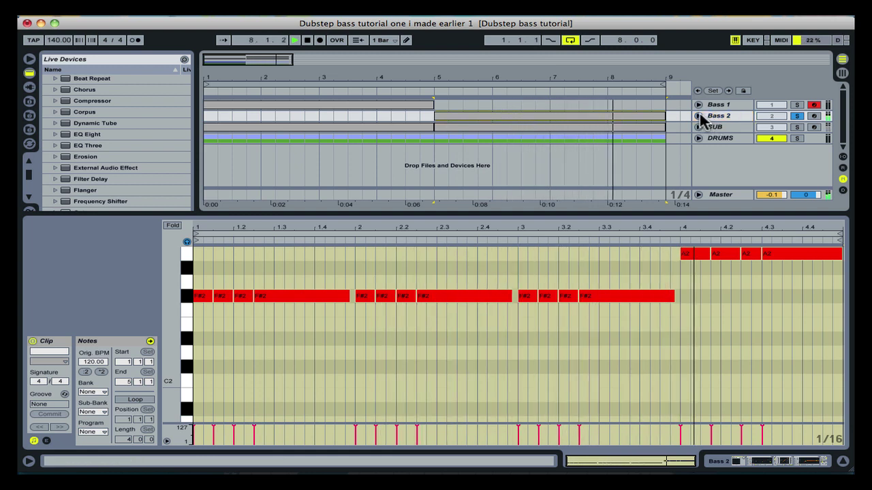
pyautogui.click(436, 109)
pyautogui.click(378, 117)
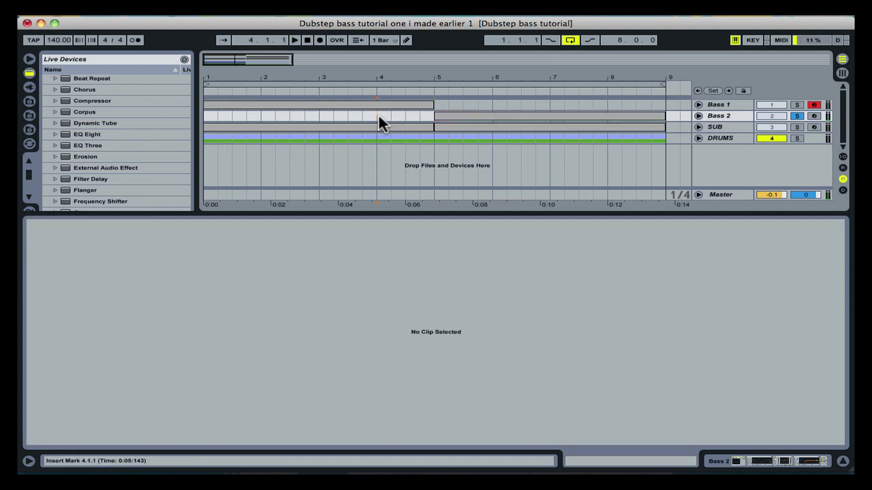
# - Replay the arrangement from bar 4, then stop
pyautogui.click(800, 103)
pyautogui.press('space')
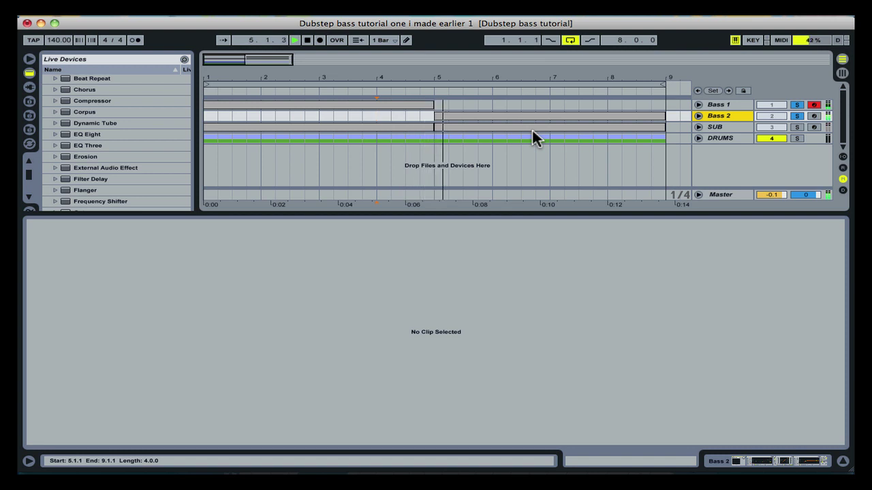
pyautogui.press('space')
pyautogui.press('space')
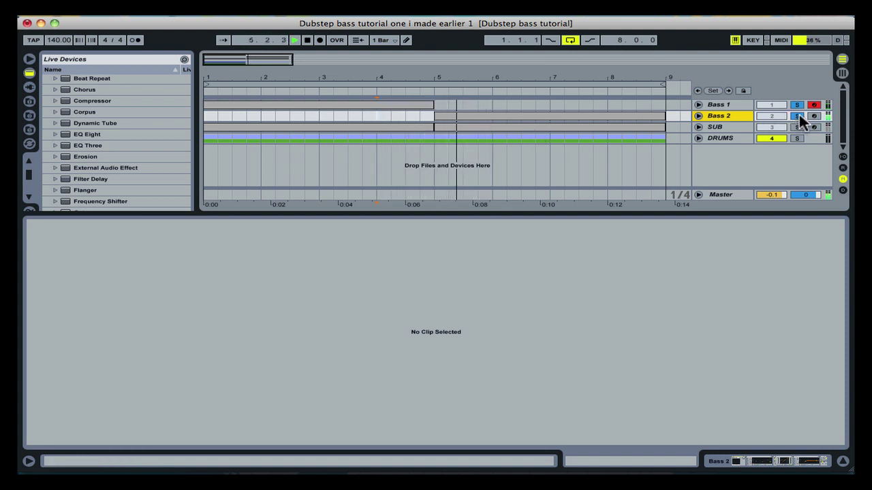
pyautogui.click(623, 125)
pyautogui.press('space')
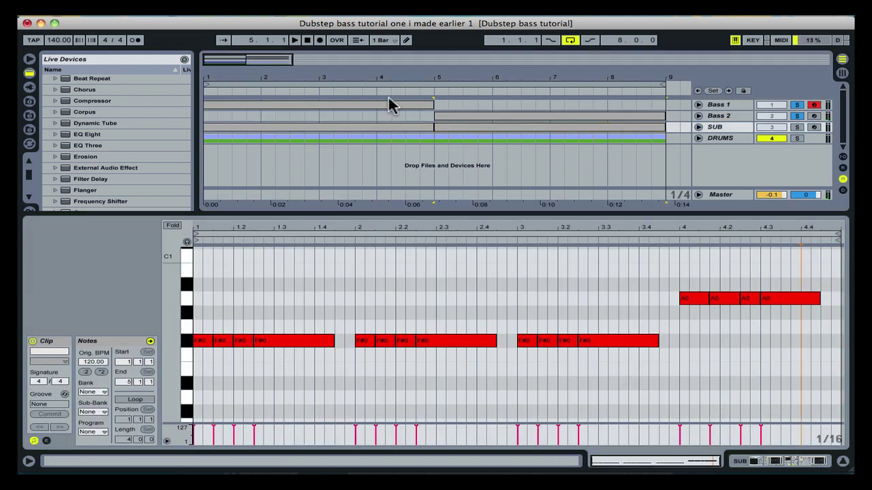
# - Solo SUB and play its F#0/A0 clip from bar 3, then display Bass 1's device chain
pyautogui.click(387, 99)
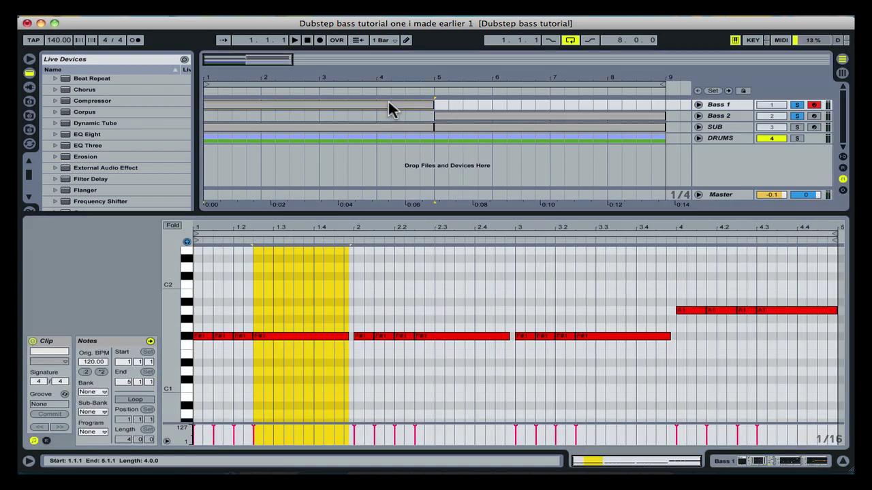
pyautogui.click(458, 126)
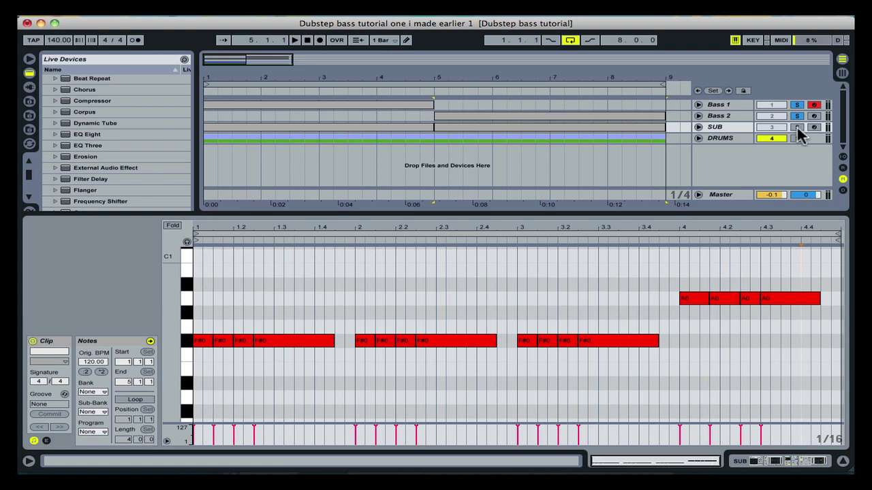
pyautogui.click(321, 145)
pyautogui.press('space')
pyautogui.click(534, 125)
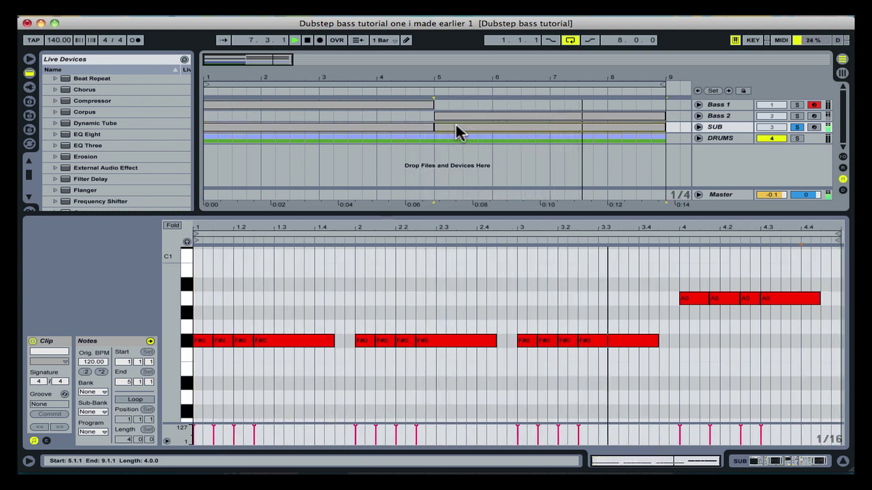
pyautogui.press('space')
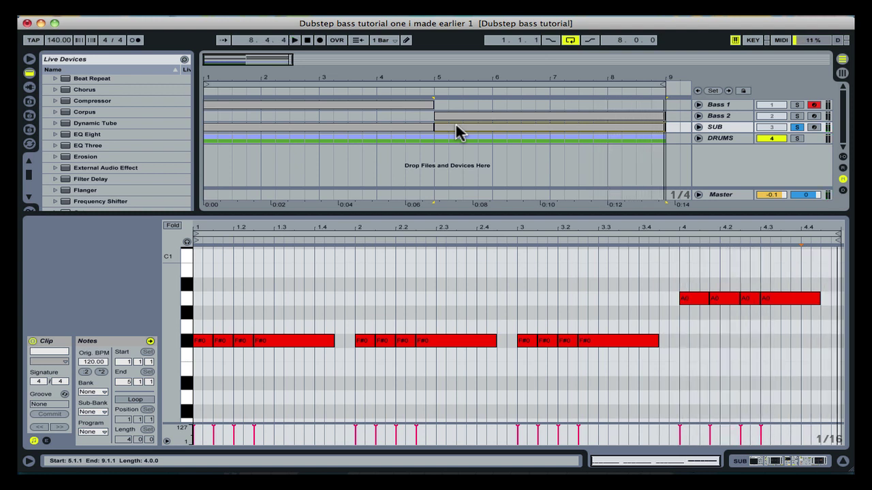
pyautogui.click(713, 107)
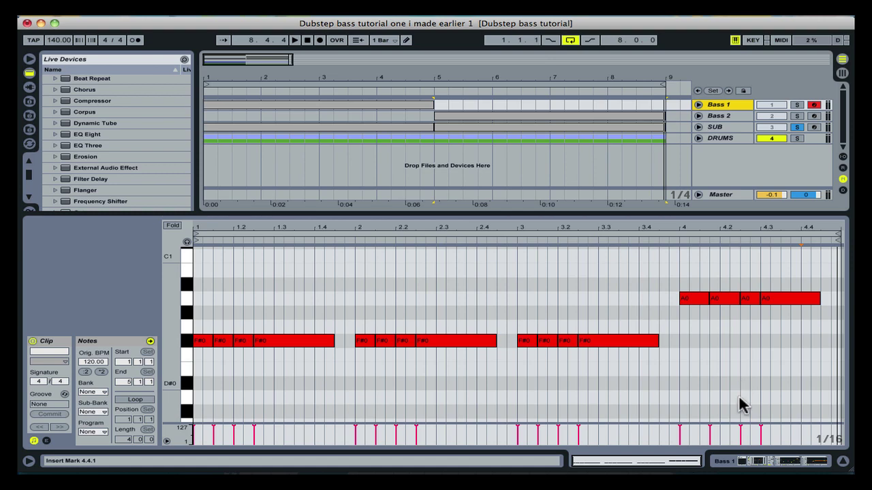
pyautogui.click(746, 453)
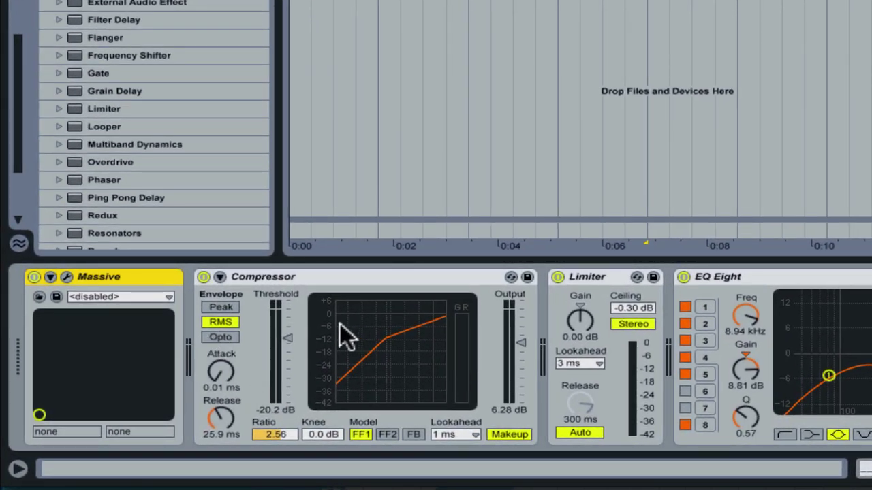
pyautogui.click(227, 322)
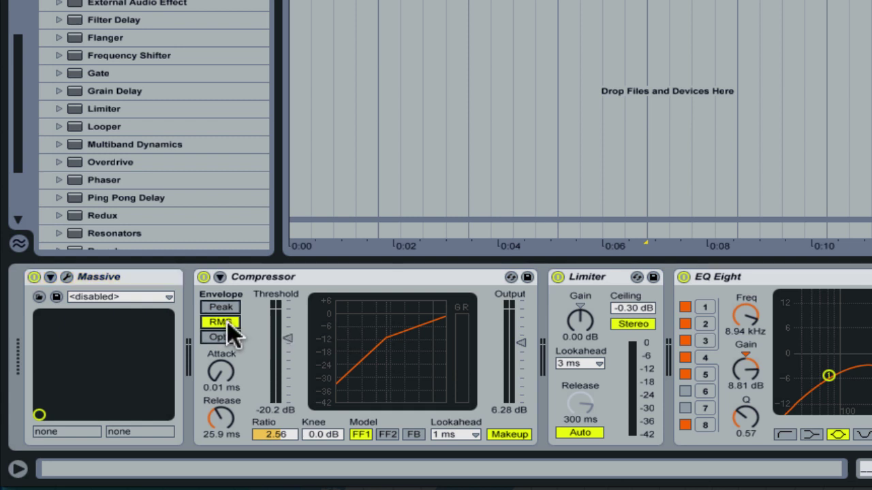
pyautogui.click(225, 307)
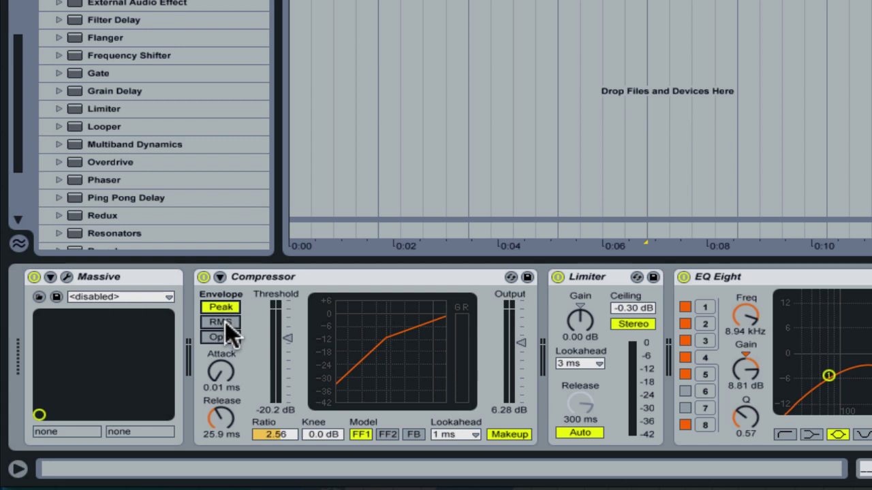
pyautogui.click(225, 322)
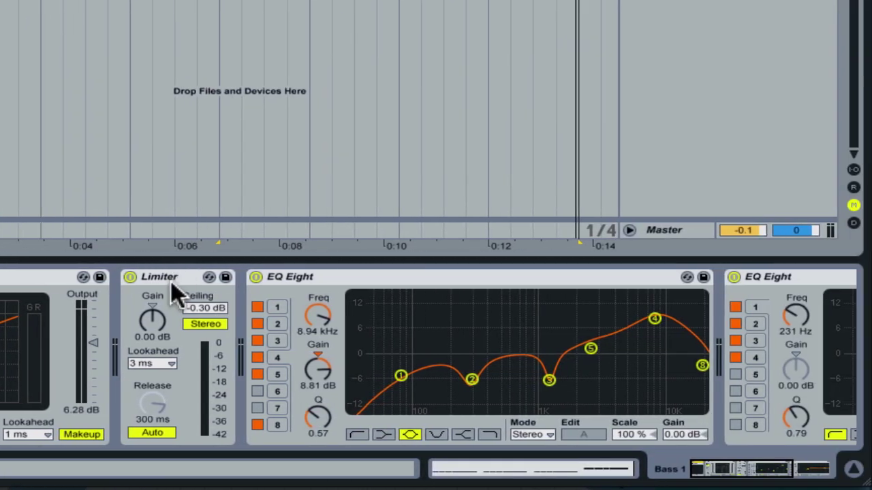
# - A/B EQ Eight bands 2 and 3, leaving the 293 Hz dip band off
pyautogui.click(318, 279)
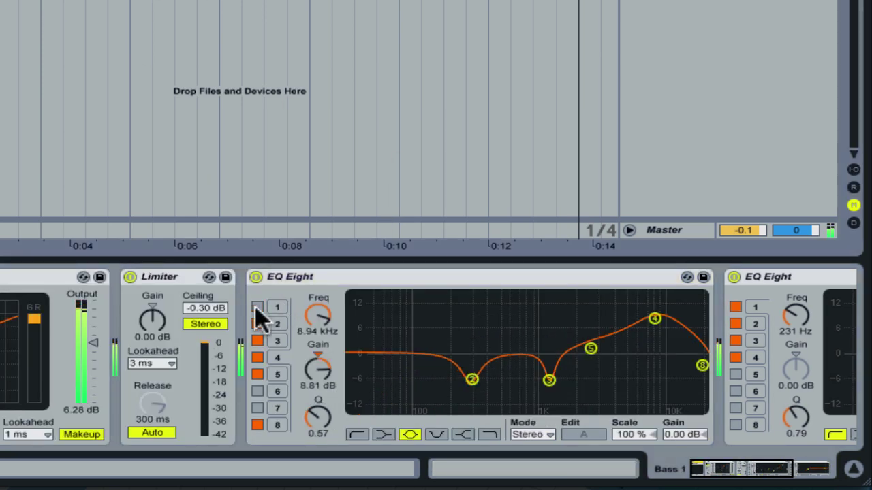
pyautogui.click(255, 307)
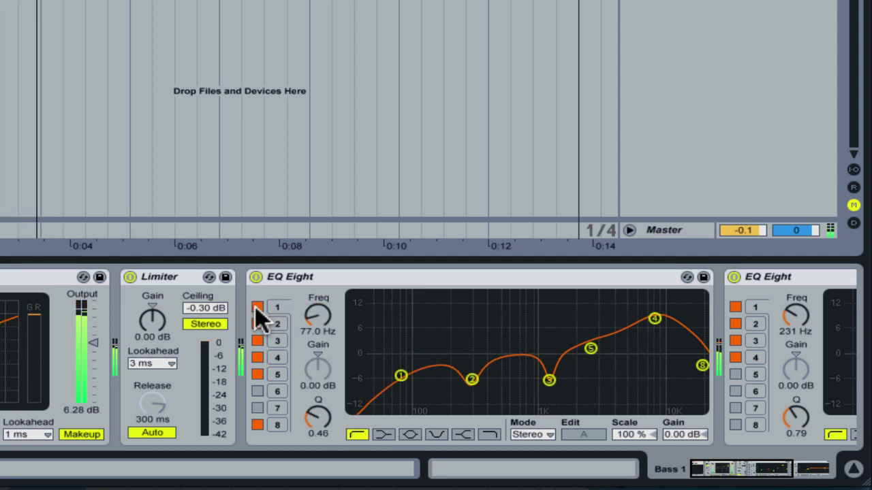
pyautogui.click(257, 324)
pyautogui.click(258, 339)
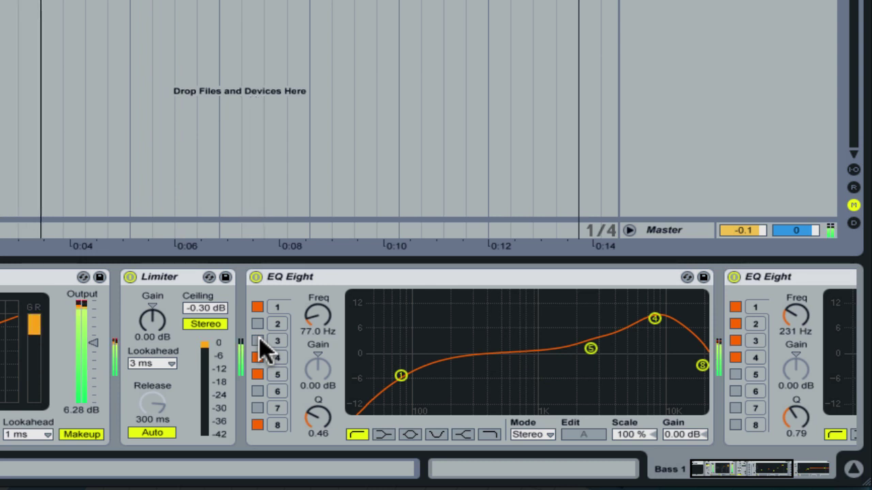
pyautogui.click(259, 338)
pyautogui.click(258, 325)
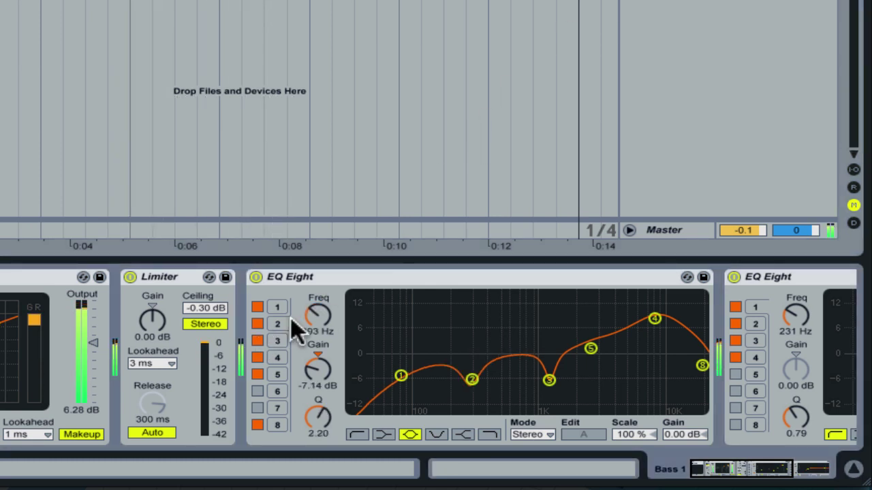
pyautogui.click(255, 321)
pyautogui.click(255, 340)
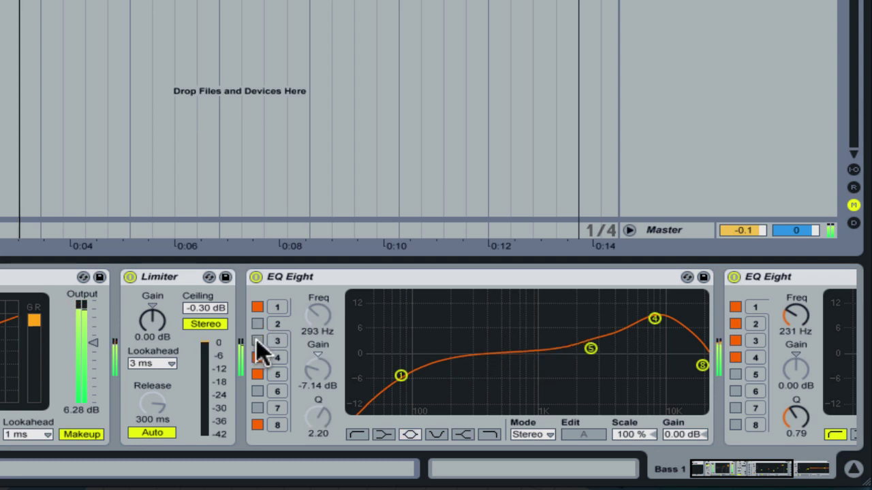
pyautogui.click(256, 339)
pyautogui.click(257, 327)
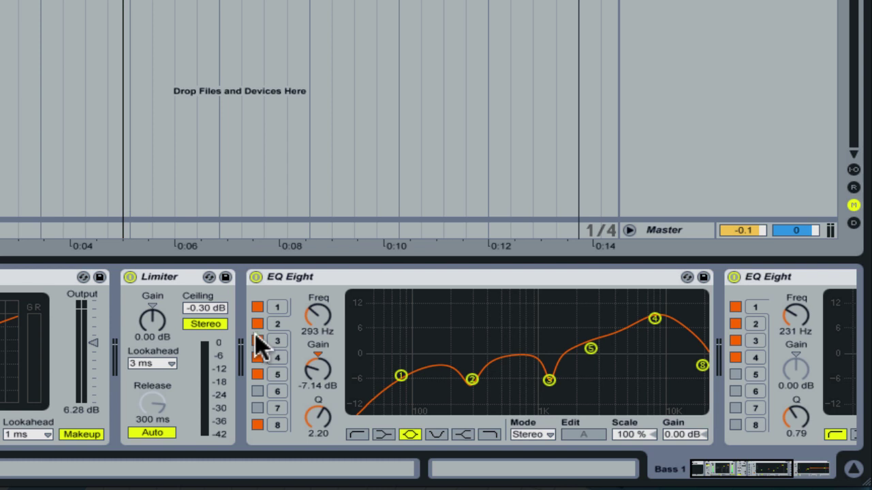
pyautogui.click(257, 323)
# - Boost EQ band 3 by 10.2 dB and sweep its frequency
pyautogui.click(276, 339)
pyautogui.moveTo(327, 369)
pyautogui.mouseDown()
pyautogui.moveTo(327, 334)
pyautogui.moveTo(325, 383)
pyautogui.mouseUp()
pyautogui.moveTo(317, 314)
pyautogui.mouseDown()
pyautogui.moveTo(316, 340)
pyautogui.moveTo(316, 316)
pyautogui.mouseUp()
# - Reset band 3's gain to 0 dB, then pull it down to about -9.5 dB at 1.17 kHz
pyautogui.click(317, 368)
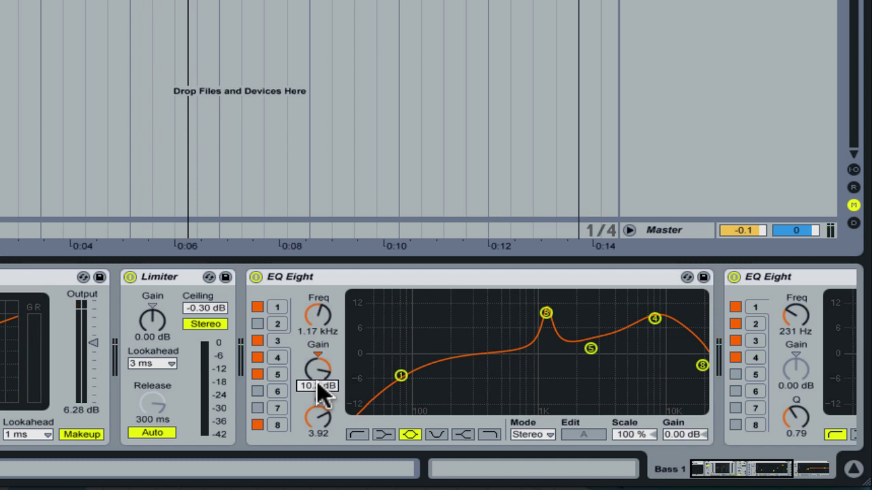
pyautogui.write('0')
pyautogui.press('Return')
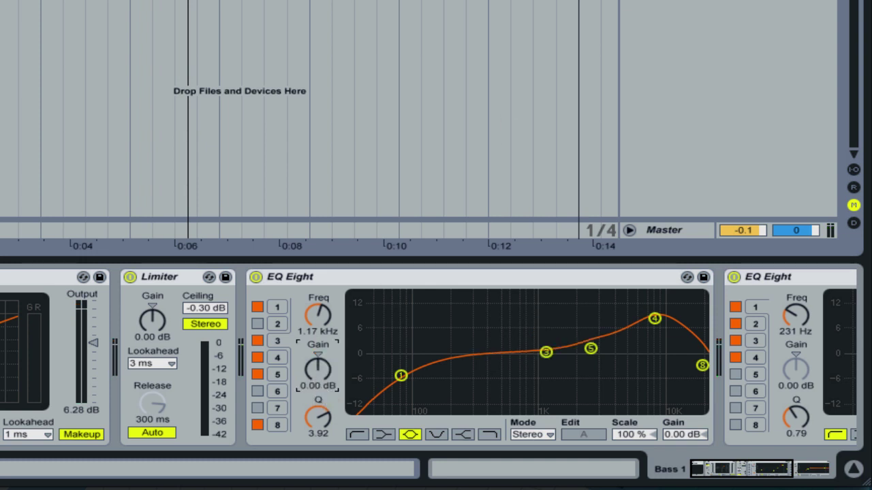
pyautogui.press('space')
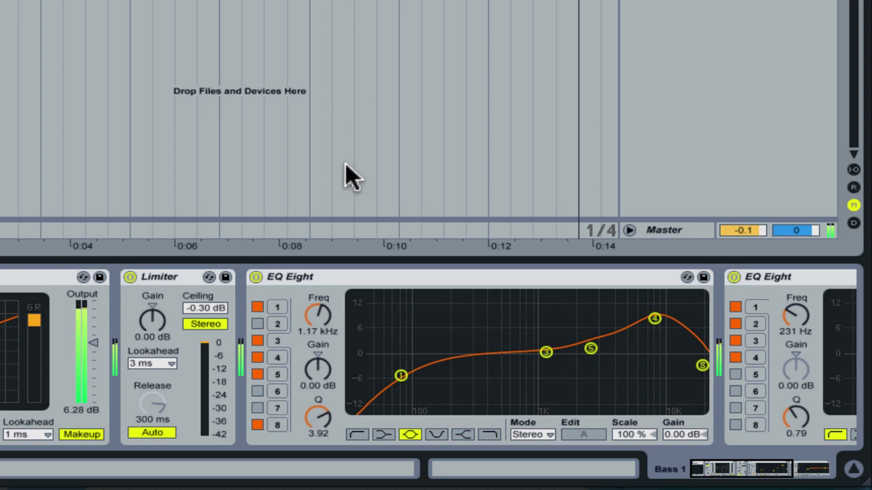
pyautogui.moveTo(315, 368); pyautogui.dragTo(316, 412)
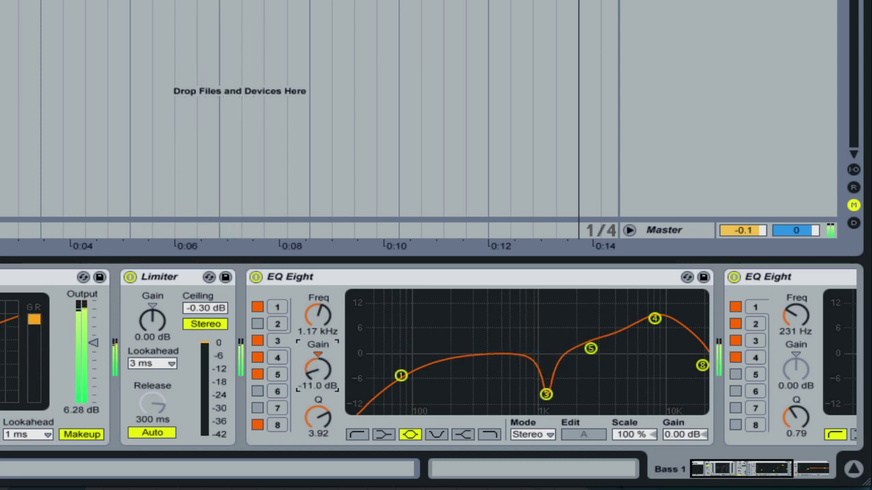
pyautogui.moveTo(312, 371)
pyautogui.mouseDown()
pyautogui.moveTo(312, 361)
pyautogui.moveTo(311, 370)
pyautogui.mouseUp()
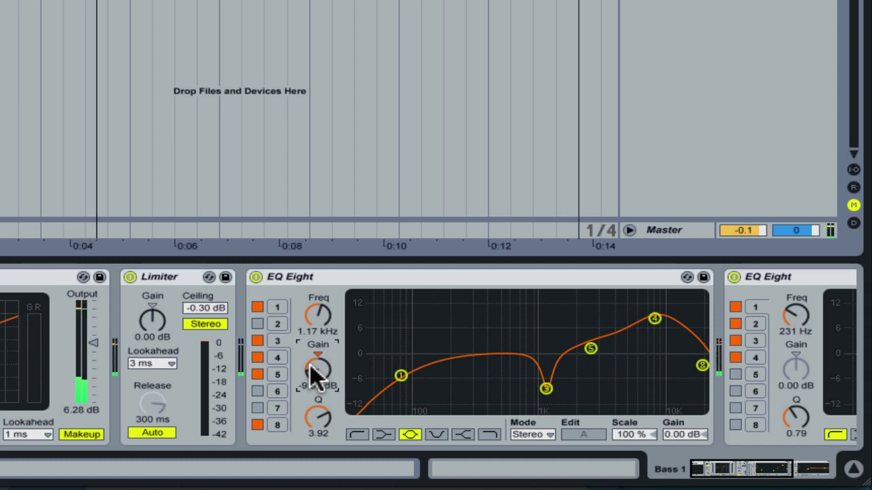
pyautogui.click(257, 425)
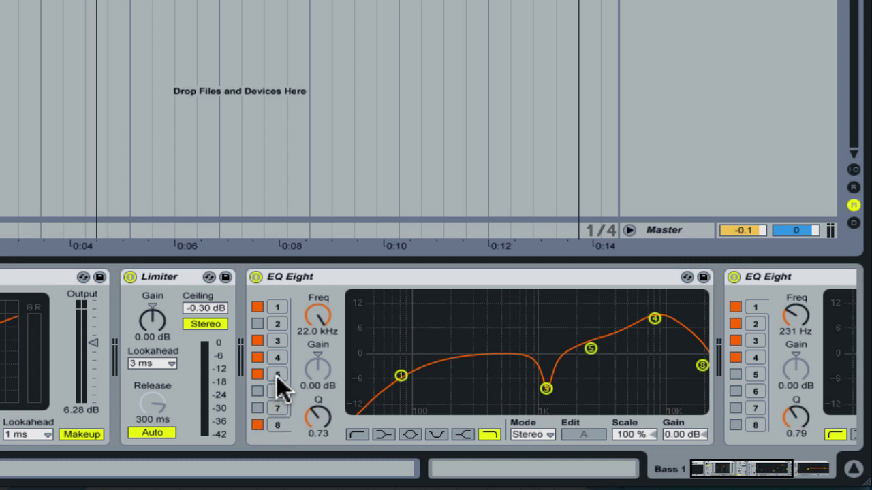
# - A/B the 8.94 kHz boost band and the 293 Hz, -7.14 dB dip, leaving the dip on
pyautogui.click(278, 359)
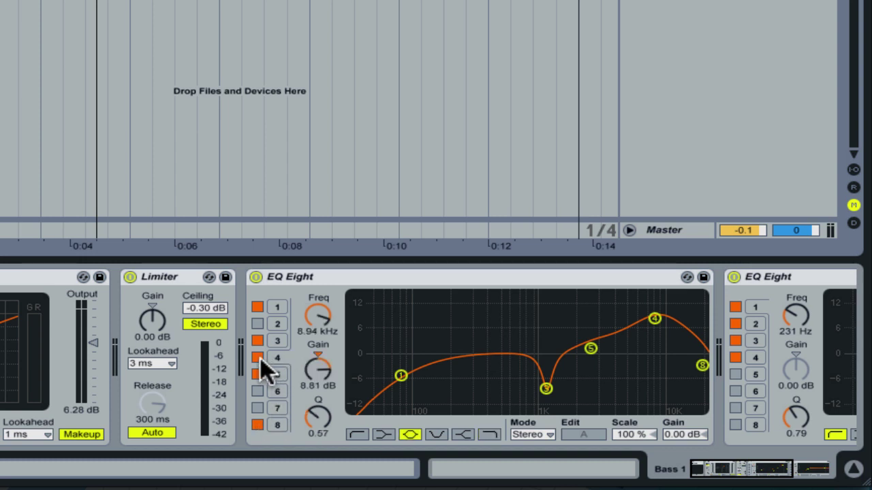
pyautogui.click(259, 357)
pyautogui.click(257, 324)
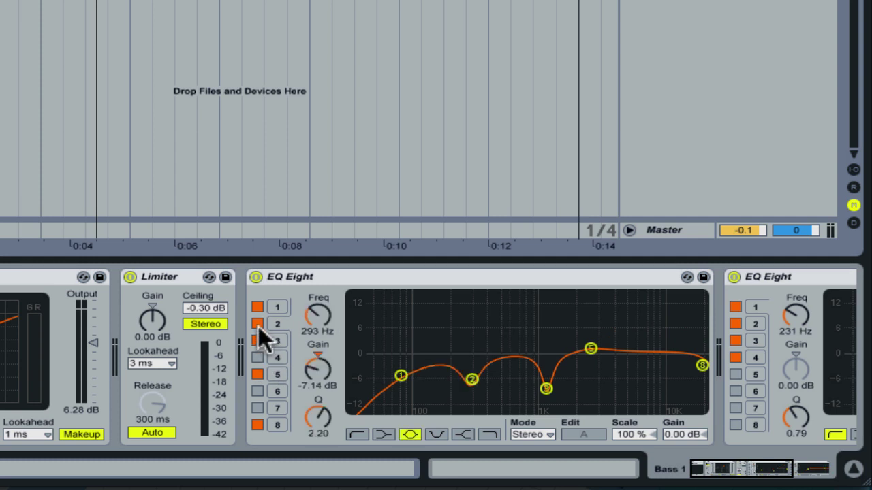
pyautogui.hotkey('ctrl', 'z')
pyautogui.hotkey('ctrl', 'z')
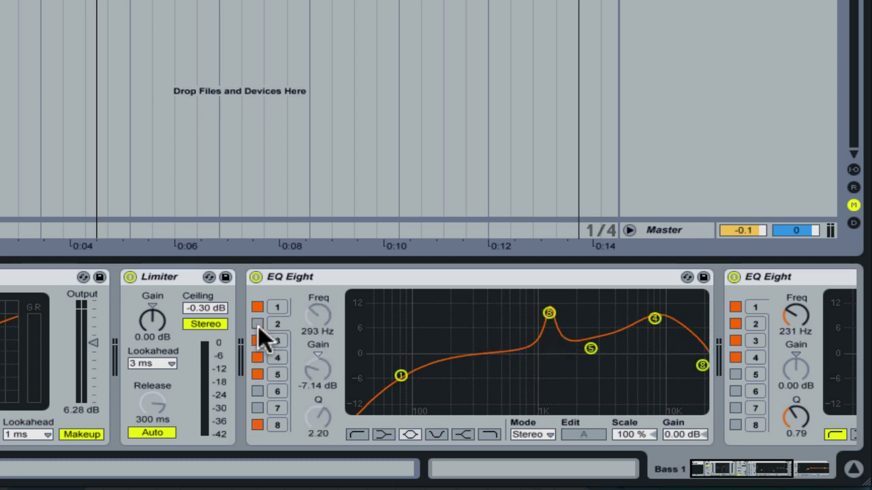
pyautogui.click(258, 324)
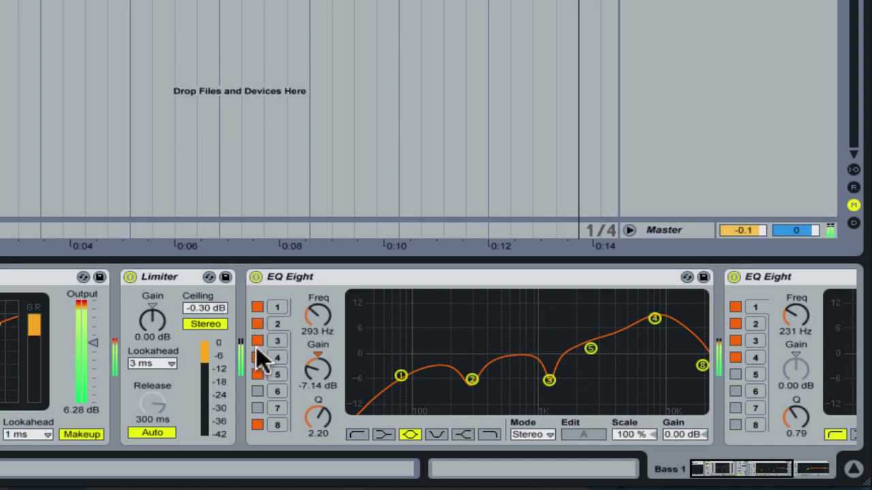
pyautogui.click(257, 356)
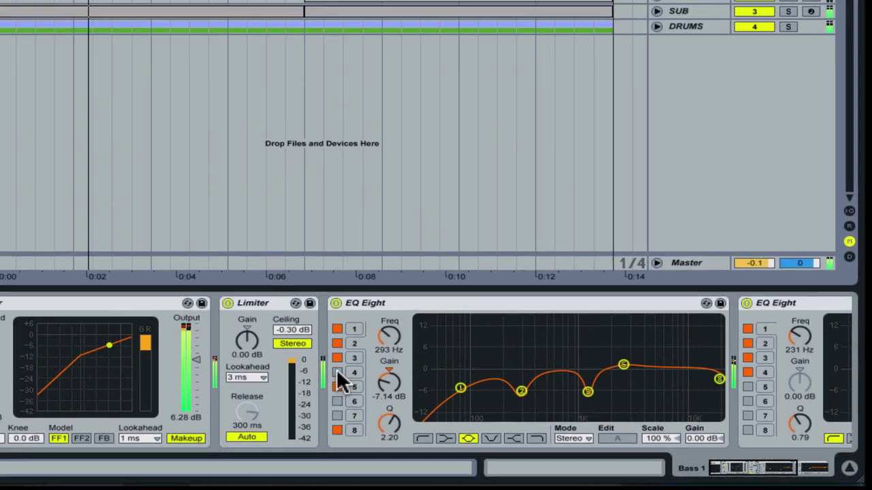
pyautogui.click(257, 359)
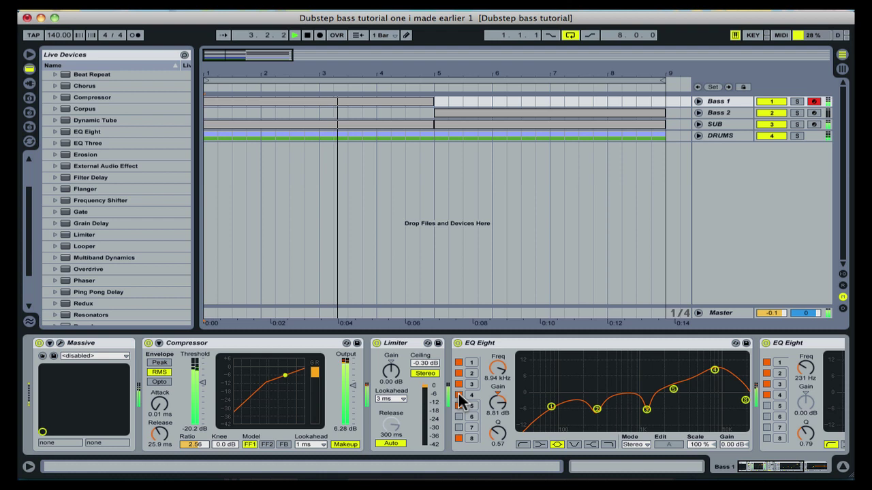
# - Unfold Bass 1 to reveal its automation lanes and play the arrangement from bar 1
pyautogui.click(699, 102)
pyautogui.press('Tab')
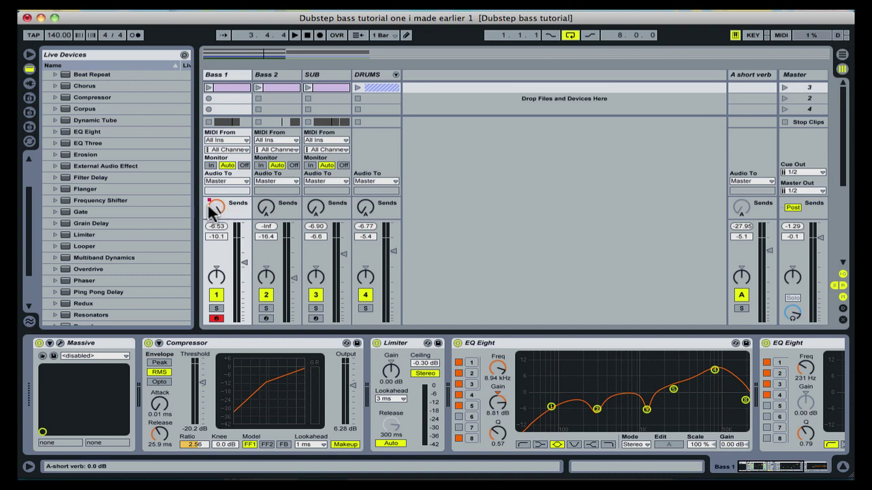
pyautogui.press('Tab')
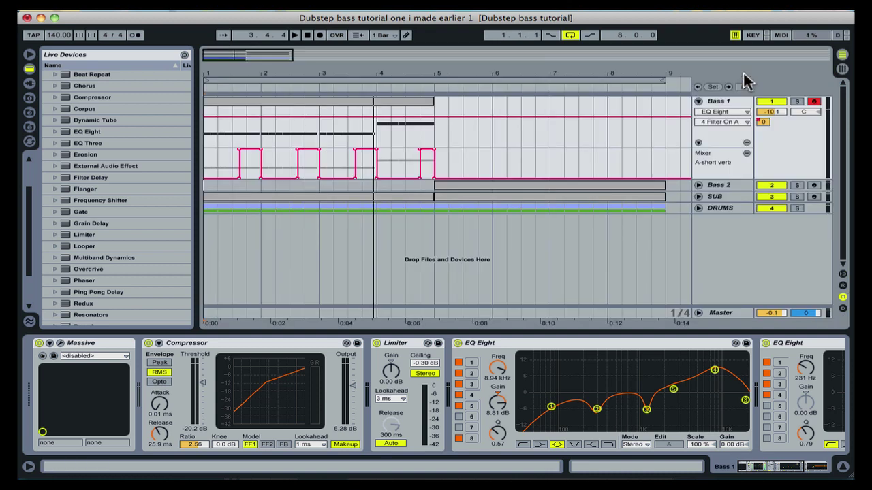
pyautogui.press('space')
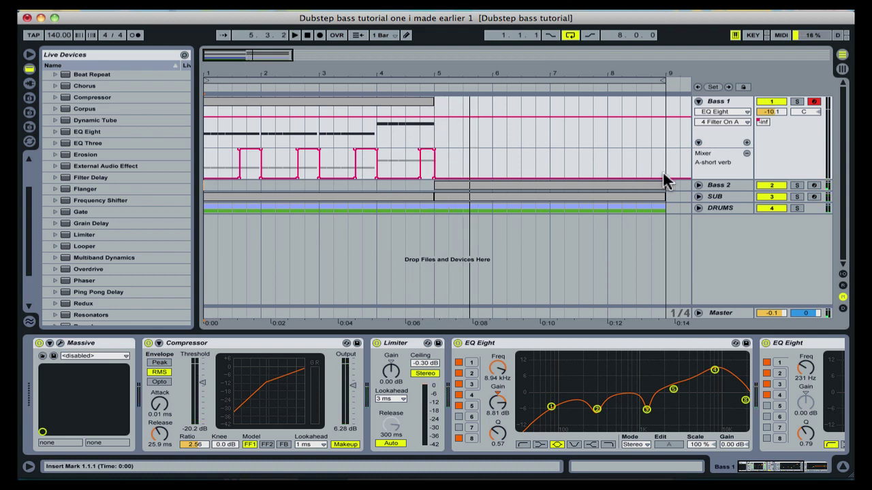
# - Unfold Bass 2 to show its Filter 1 cutoff automation and inspect its Massive editor
pyautogui.click(699, 186)
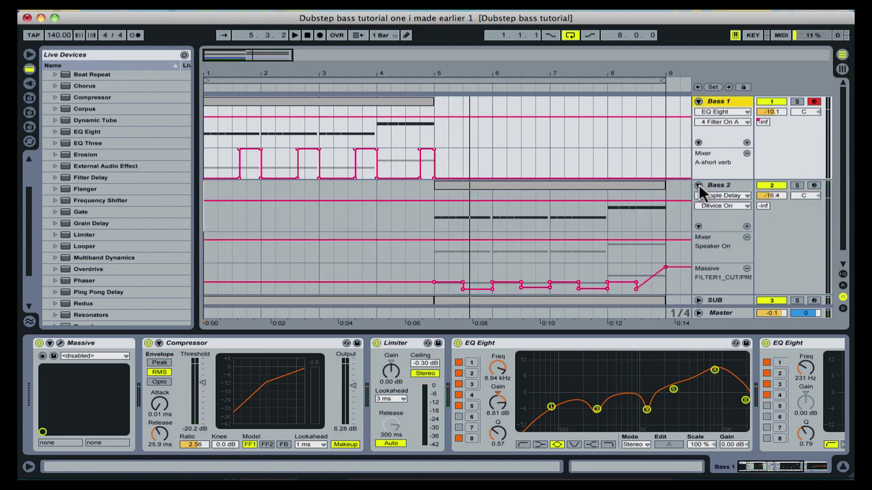
pyautogui.click(612, 183)
pyautogui.scroll(-1, 523, 206)
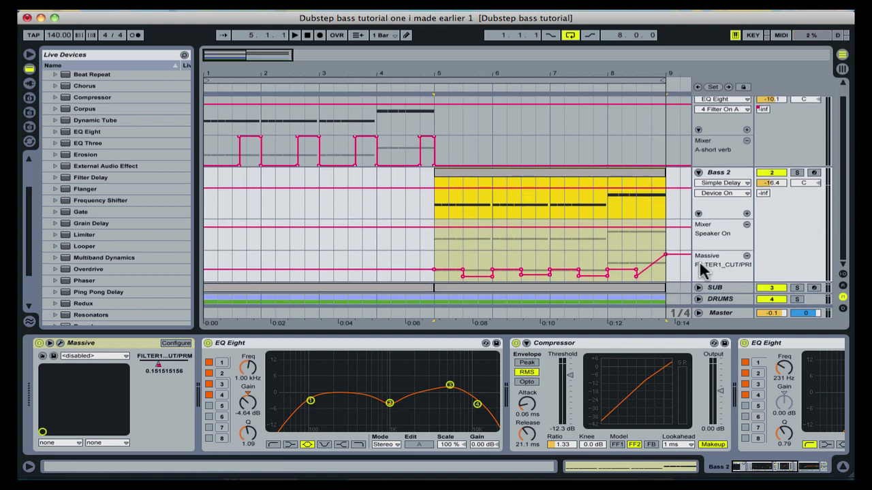
pyautogui.click(60, 342)
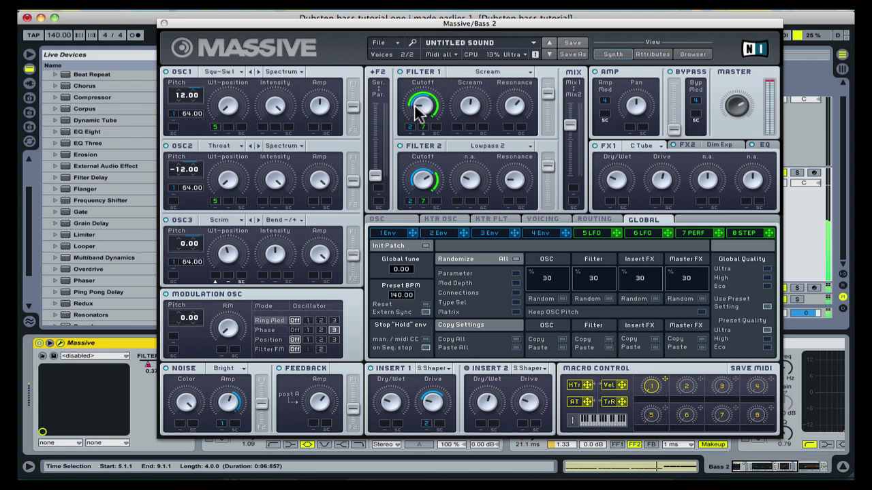
pyautogui.click(165, 24)
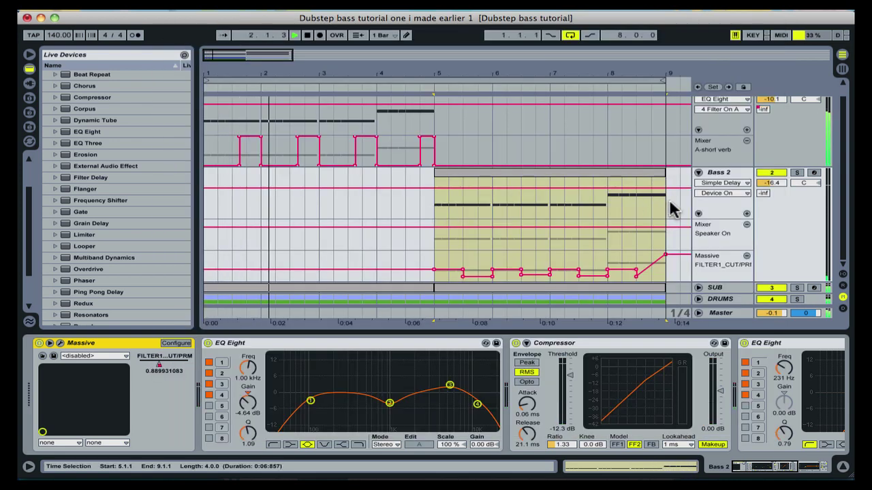
# - Bypass Bass 2's Simple Delay to compare, then re-enable it
pyautogui.hscroll(5, 633, 381)
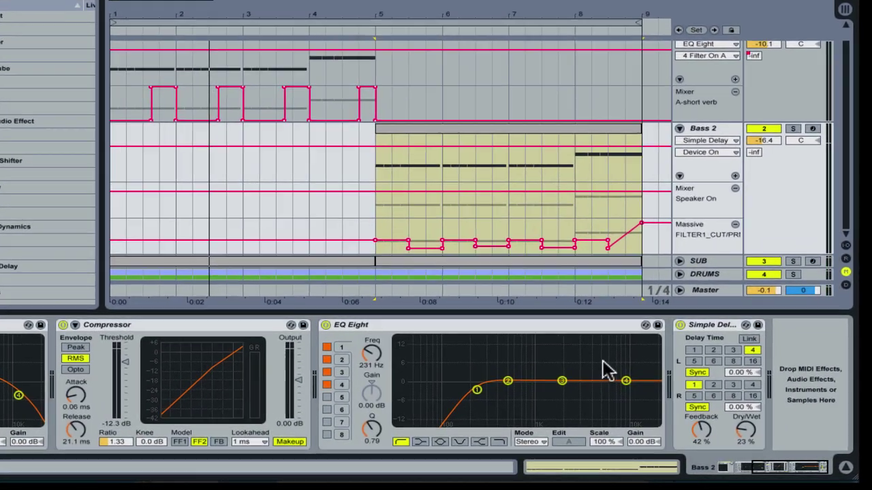
pyautogui.click(722, 343)
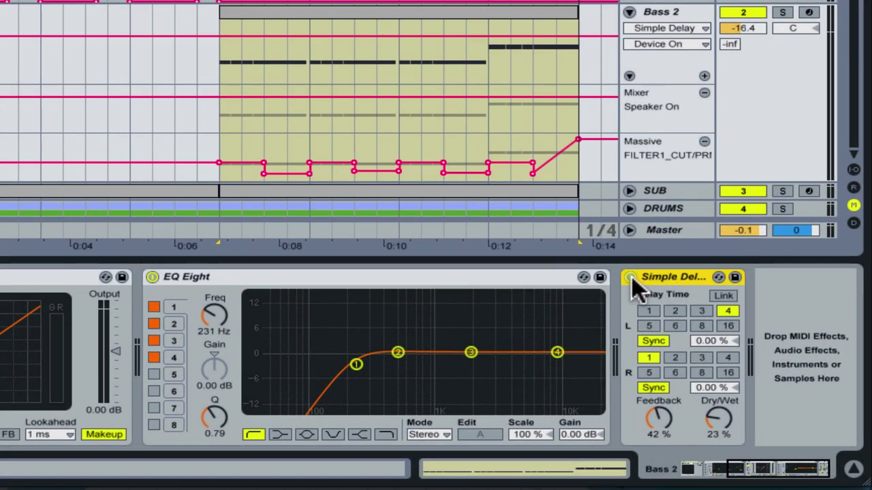
pyautogui.click(631, 278)
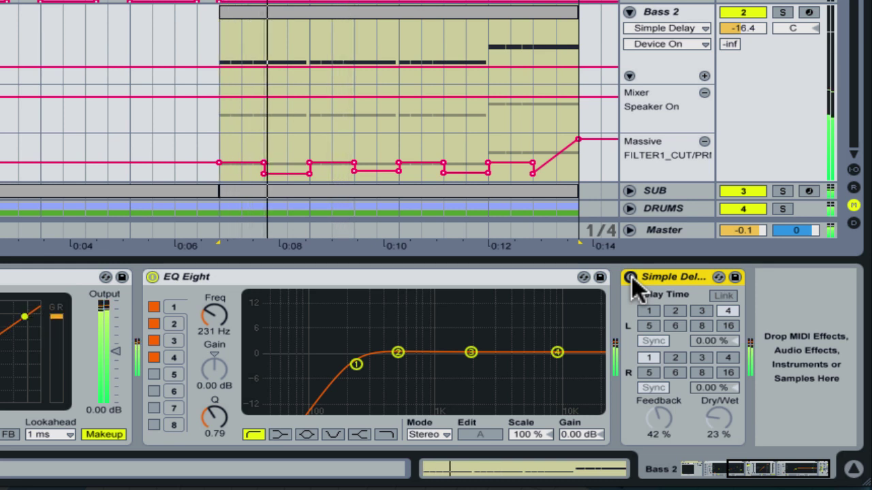
pyautogui.click(631, 278)
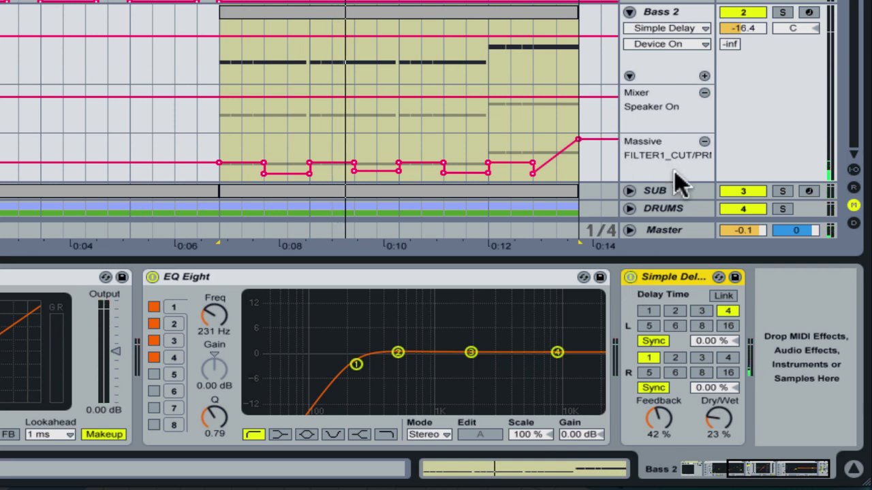
pyautogui.click(674, 190)
# - Solo SUB and briefly bypass its sidechained Compressor before re-enabling it
pyautogui.click(785, 190)
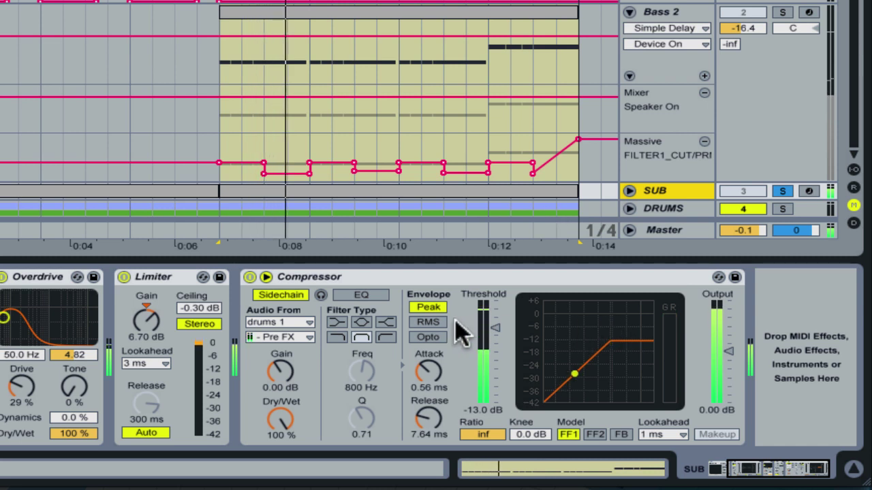
pyautogui.click(249, 278)
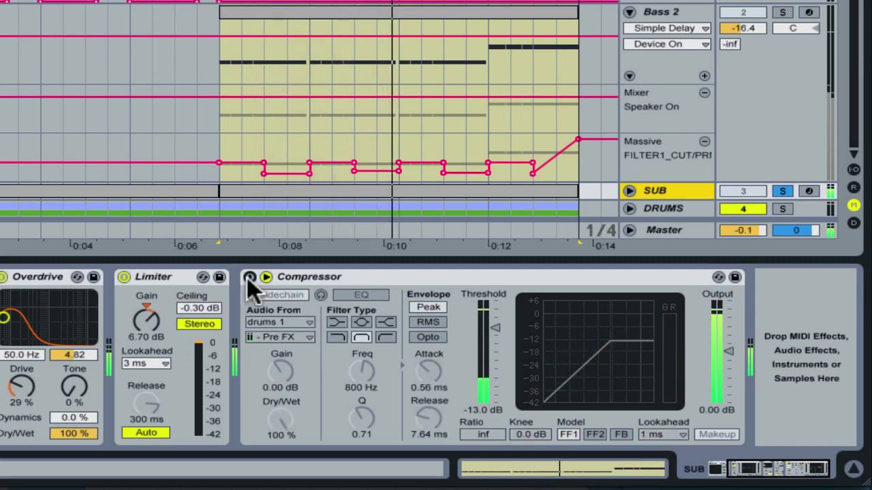
pyautogui.click(249, 278)
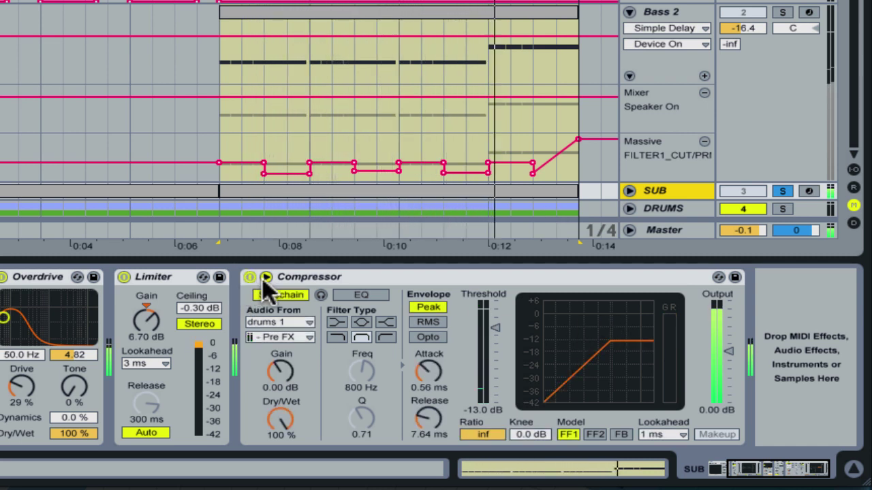